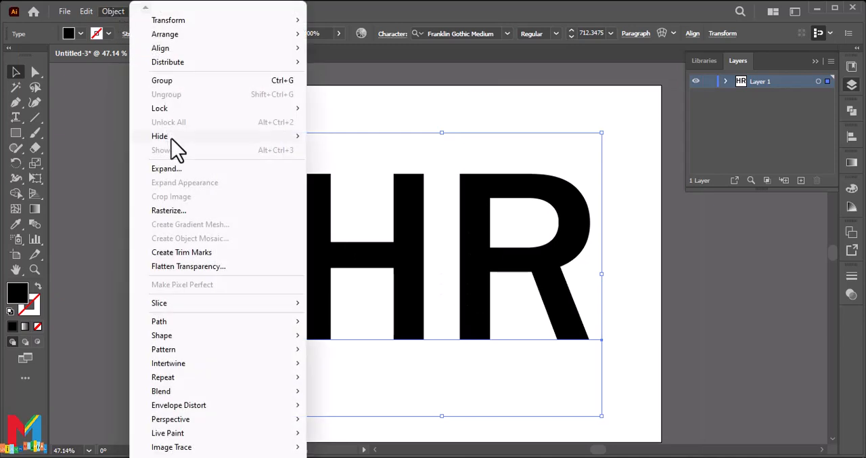
# Expand the HR text into vector shapes and ungroup the two letters
pyautogui.click(167, 168)
pyautogui.click(401, 306)
pyautogui.click(145, 111)
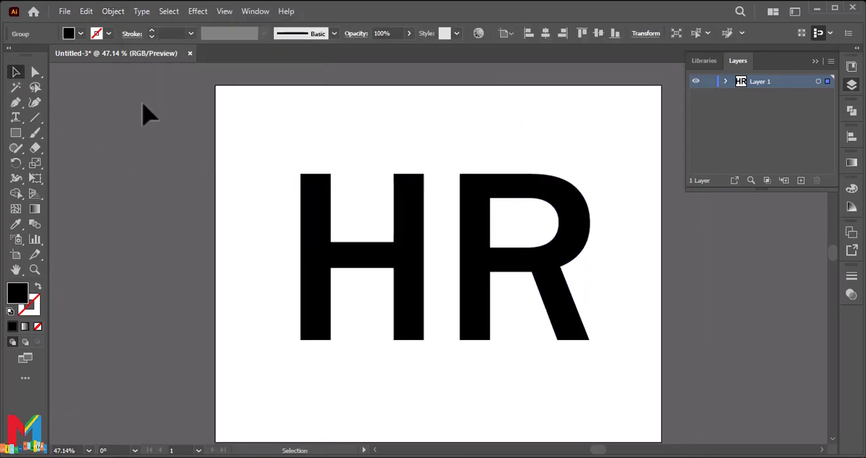
pyautogui.rightClick(492, 229)
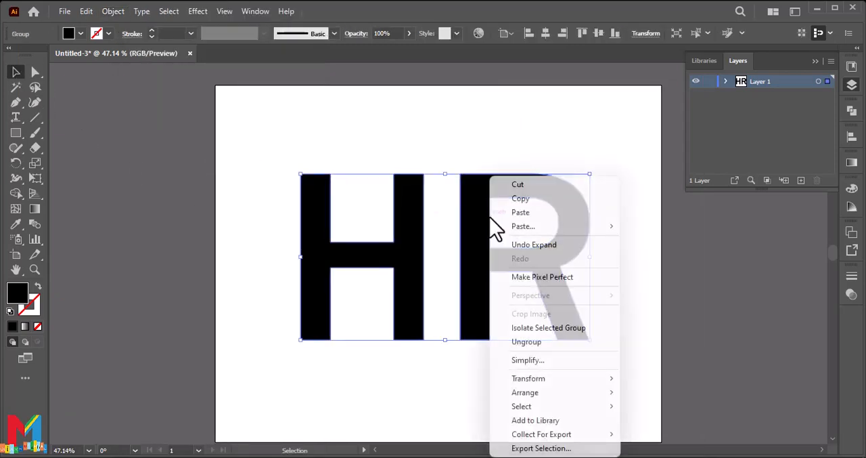
pyautogui.click(527, 341)
# Reposition the H and R so the R sits lower, with its stem overlapping the H's right stem
pyautogui.moveTo(406, 251); pyautogui.dragTo(442, 247)
pyautogui.moveTo(474, 312); pyautogui.dragTo(437, 334)
pyautogui.click(481, 250)
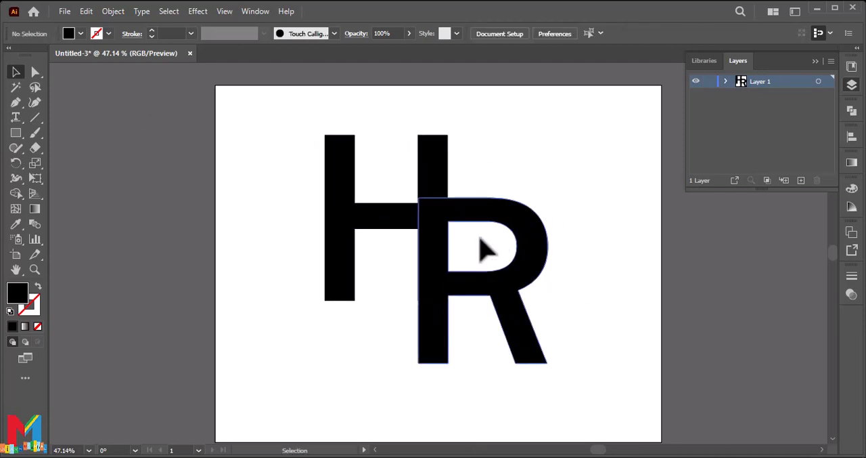
# Scale both letters down slightly together and centre them on the artboard
pyautogui.moveTo(482, 251); pyautogui.dragTo(332, 343)
pyautogui.moveTo(446, 138); pyautogui.dragTo(443, 146)
pyautogui.moveTo(438, 243); pyautogui.dragTo(453, 256)
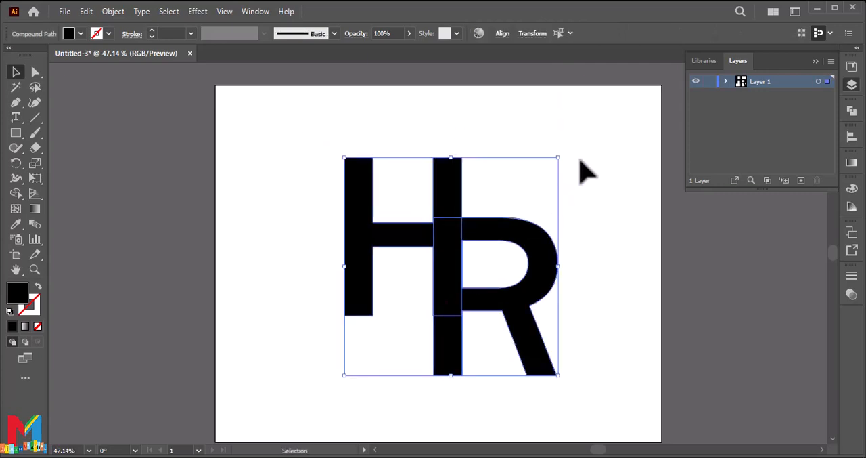
pyautogui.click(488, 180)
# Draw a diagonal line across the overlap of the two letters and give it a black 42 pt stroke
pyautogui.click(34, 117)
pyautogui.moveTo(506, 176); pyautogui.dragTo(362, 383)
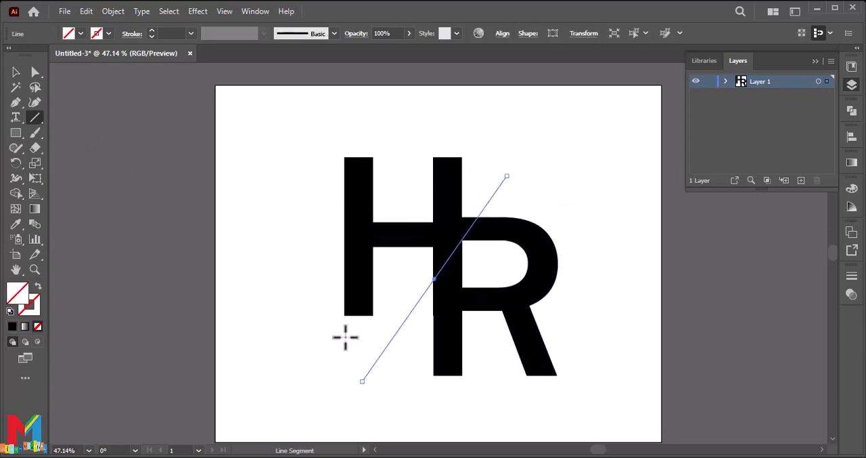
pyautogui.click(108, 33)
pyautogui.click(34, 55)
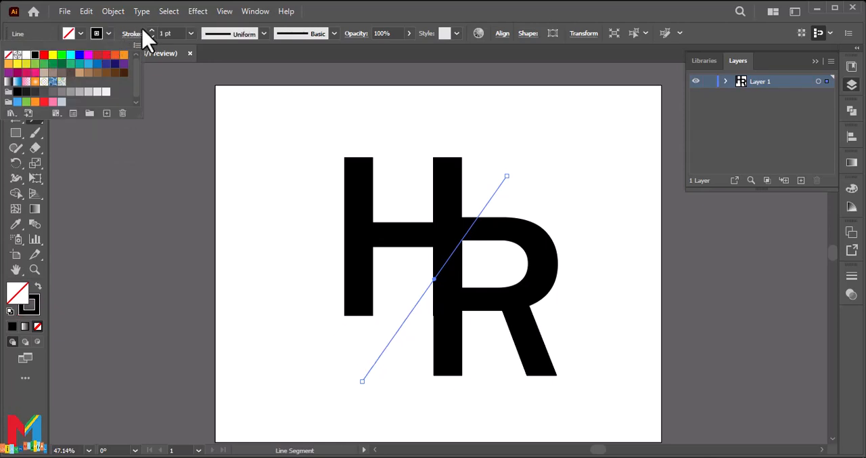
pyautogui.click(152, 31)
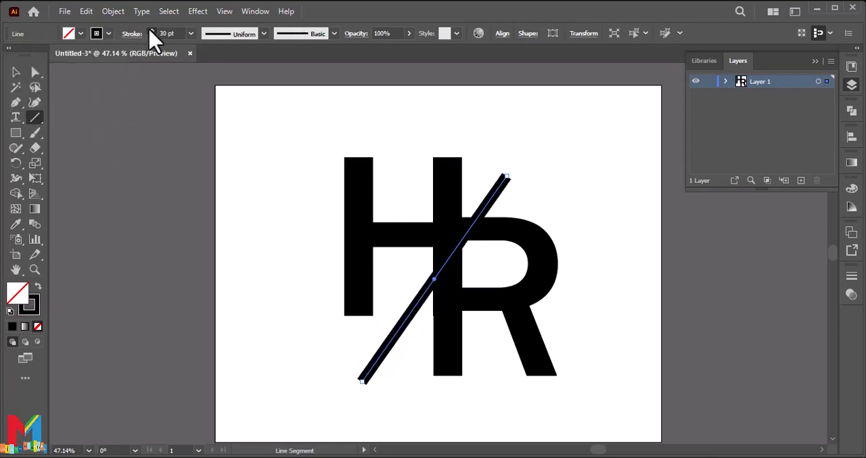
pyautogui.click(152, 31)
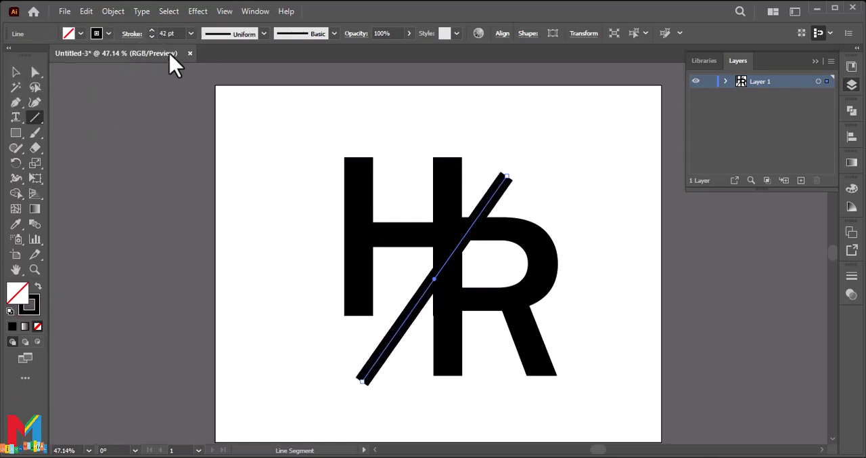
# Move the diagonal line slightly up over the letters and set its stroke weight to 98 pt
pyautogui.click(16, 72)
pyautogui.click(194, 318)
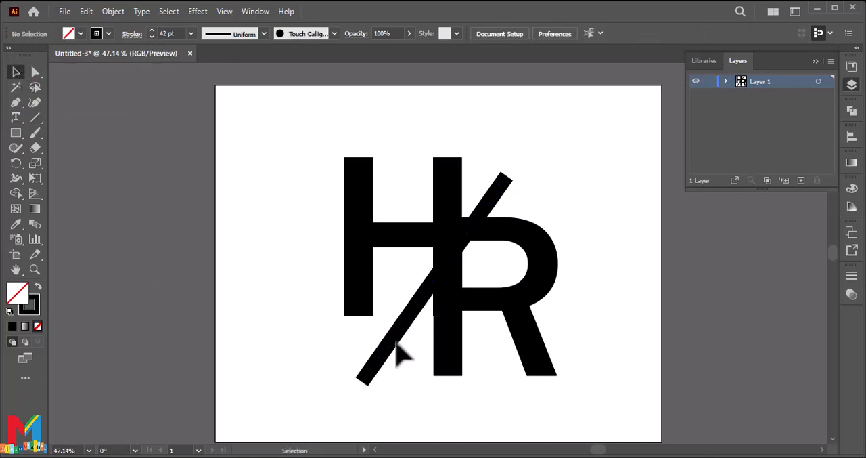
pyautogui.moveTo(388, 346)
pyautogui.mouseDown()
pyautogui.moveTo(388, 336)
pyautogui.moveTo(397, 357)
pyautogui.mouseUp()
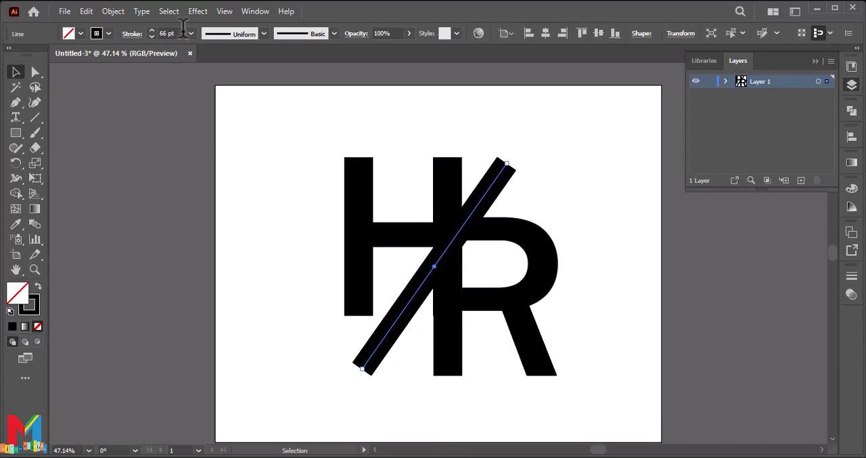
pyautogui.click(151, 33)
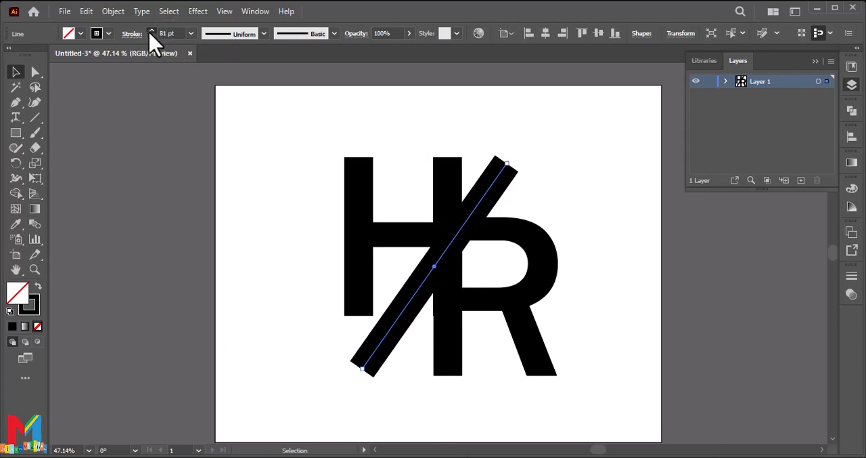
pyautogui.click(152, 33)
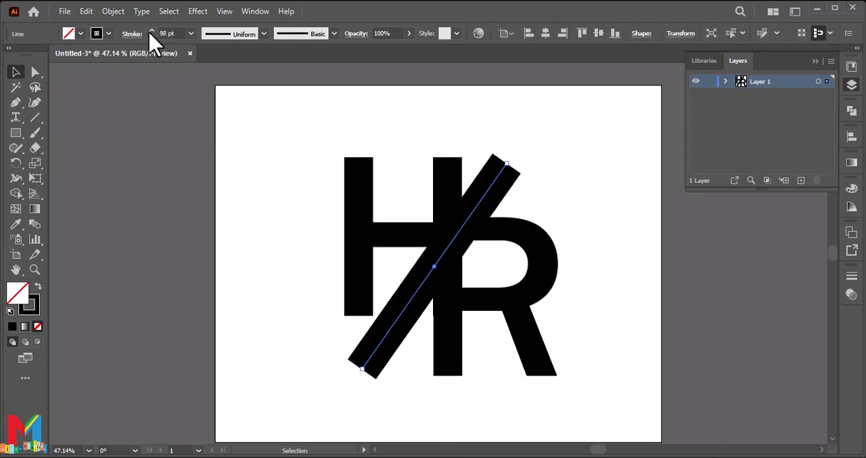
# Try to expand the diagonal line into a filled shape
pyautogui.click(113, 12)
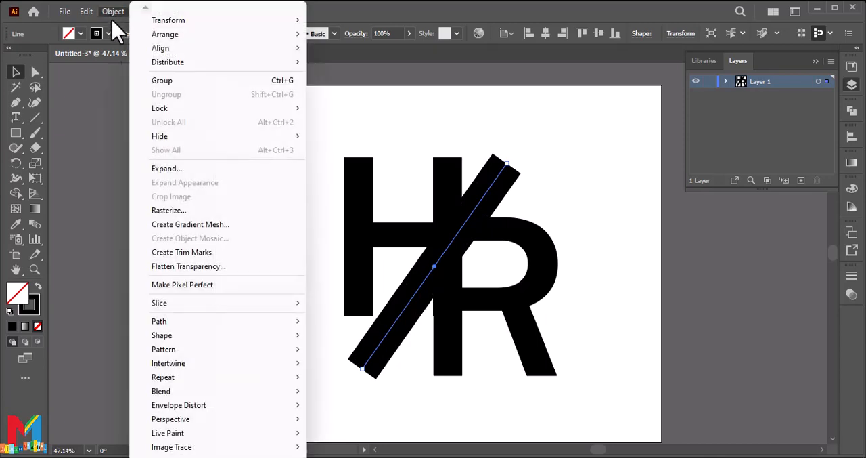
pyautogui.click(172, 169)
pyautogui.click(397, 307)
pyautogui.hotkey('ctrl', 'z')
# Shift the diagonal line slightly right and down so its edge meets the lower end of the H's crossbar
pyautogui.click(607, 170)
pyautogui.moveTo(415, 288); pyautogui.dragTo(420, 291)
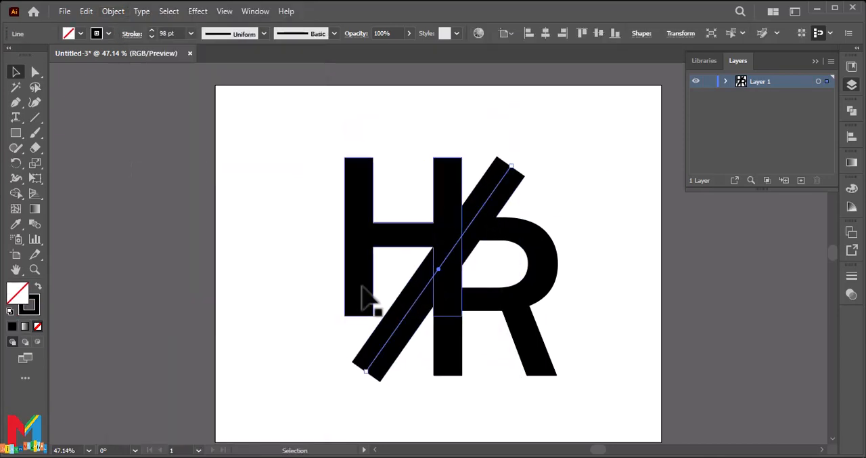
pyautogui.click(199, 219)
pyautogui.moveTo(582, 167); pyautogui.dragTo(308, 369)
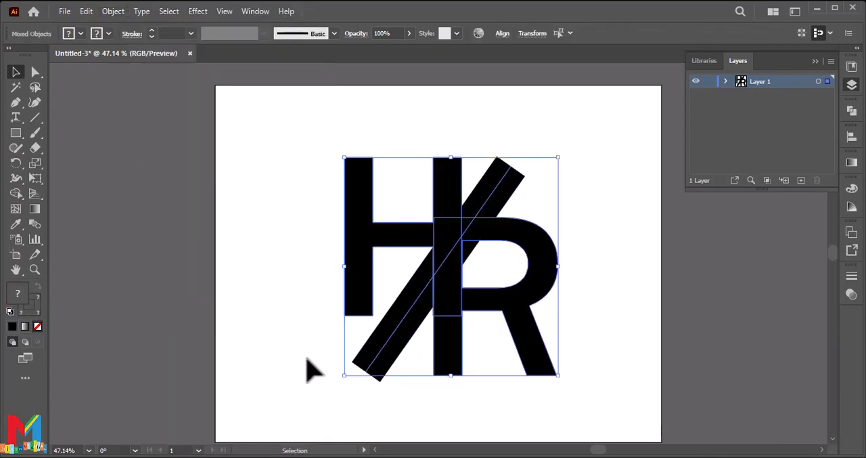
pyautogui.click(252, 332)
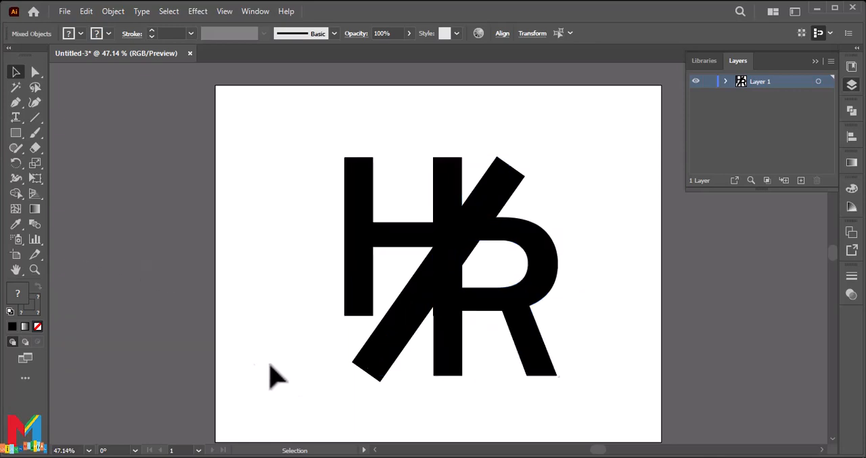
# Expand the diagonal line's stroke into a filled shape
pyautogui.click(410, 318)
pyautogui.click(113, 11)
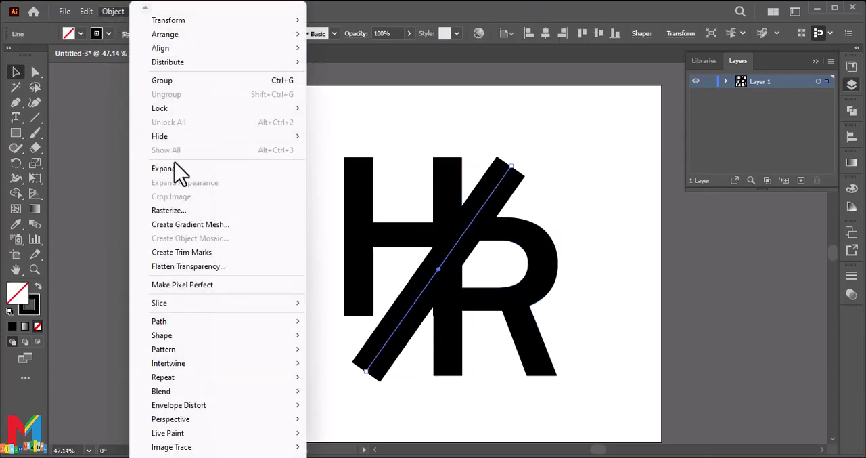
pyautogui.click(180, 170)
pyautogui.click(400, 308)
# Remove the whole diagonal band from the H and R with the Shape Builder tool, leaving a slanted gap
pyautogui.moveTo(582, 128); pyautogui.dragTo(230, 346)
pyautogui.click(15, 193)
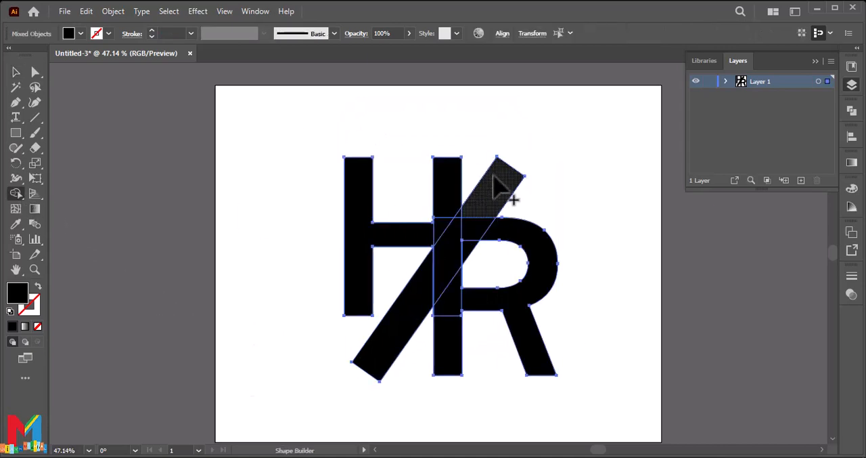
pyautogui.moveTo(472, 252); pyautogui.dragTo(466, 270)
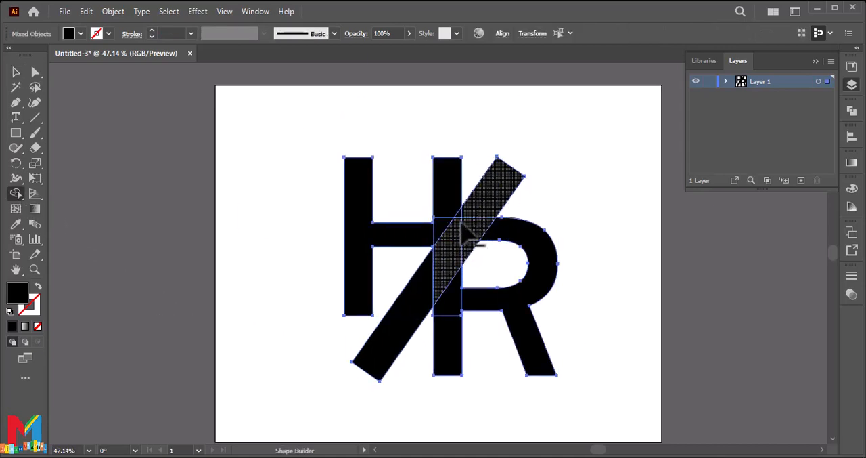
pyautogui.moveTo(463, 226); pyautogui.dragTo(453, 238)
pyautogui.keyDown('alt'); pyautogui.click(431, 293); pyautogui.keyUp('alt')
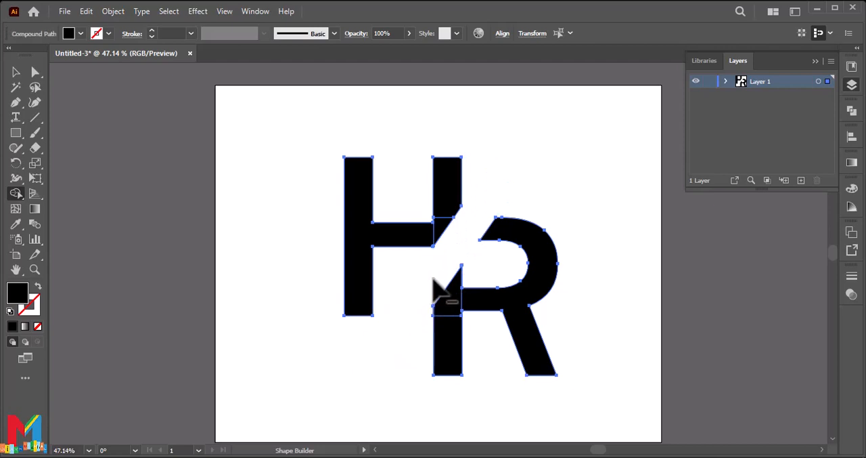
pyautogui.click(16, 72)
pyautogui.click(95, 175)
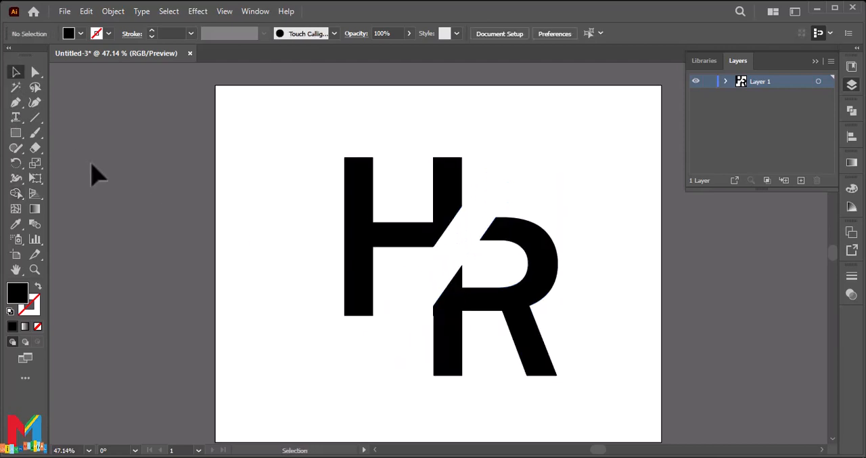
# Try to draw a horizontal line along the top edge of the R
pyautogui.hotkey('ctrl', '1')
pyautogui.moveTo(498, 214); pyautogui.dragTo(354, 304)
pyautogui.click(35, 117)
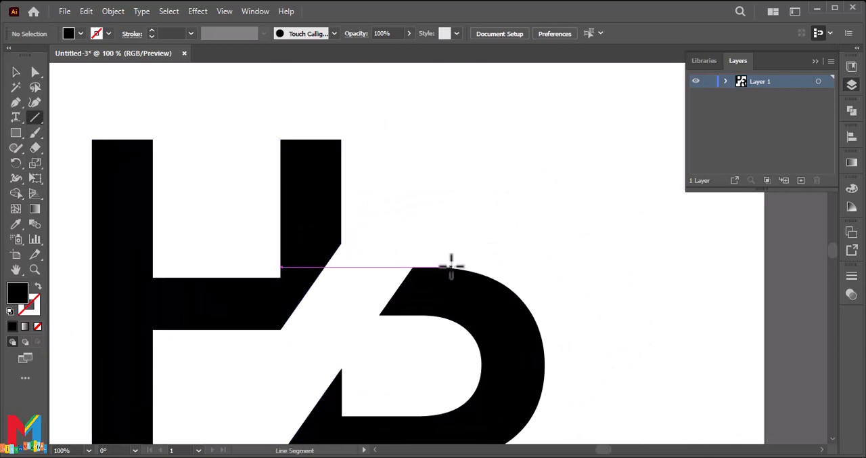
pyautogui.moveTo(453, 268); pyautogui.dragTo(380, 267)
pyautogui.hotkey('ctrl', 'z')
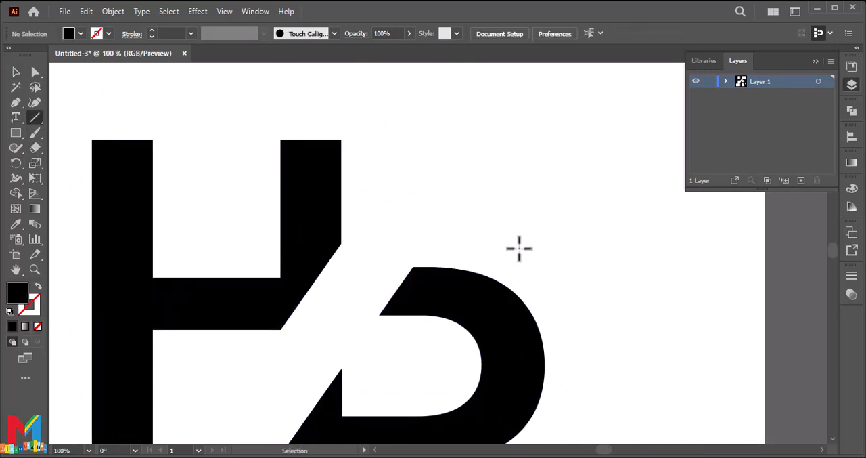
# Draw a horizontal line just below the R's top edge, from the curve past its slanted cut
pyautogui.hotkey('ctrl', '+')
pyautogui.hotkey('ctrl', '+')
pyautogui.hotkey('ctrl', '+')
pyautogui.hotkey('ctrl', '+')
pyautogui.scroll(-1, 519, 248)
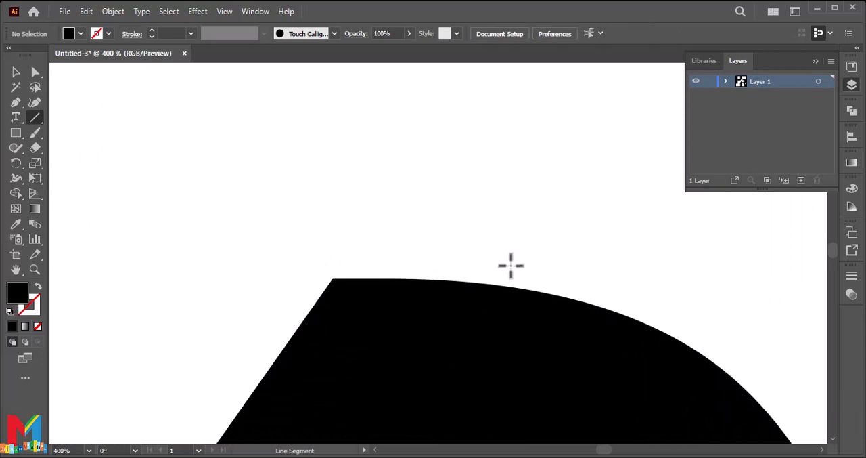
pyautogui.moveTo(510, 287); pyautogui.dragTo(284, 293)
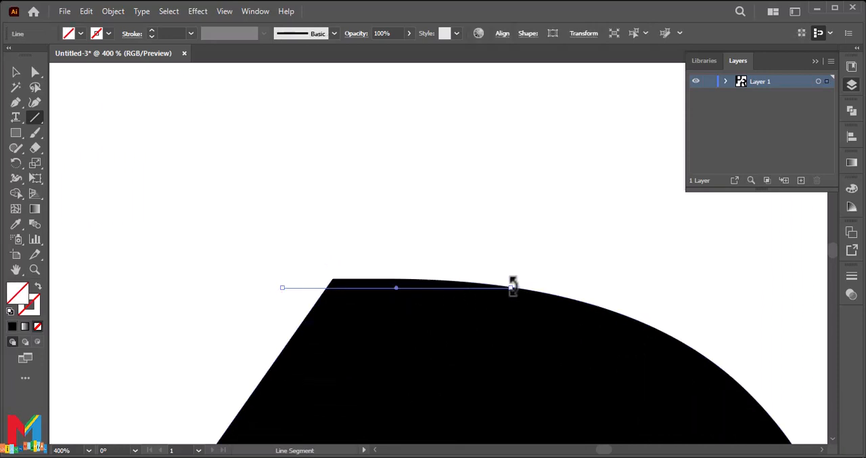
# Select the R with the horizontal line and cut off the sliver above the line using the Shape Builder tool
pyautogui.click(17, 72)
pyautogui.moveTo(514, 181); pyautogui.dragTo(256, 381)
pyautogui.click(195, 337)
pyautogui.click(35, 72)
pyautogui.moveTo(568, 215); pyautogui.dragTo(180, 391)
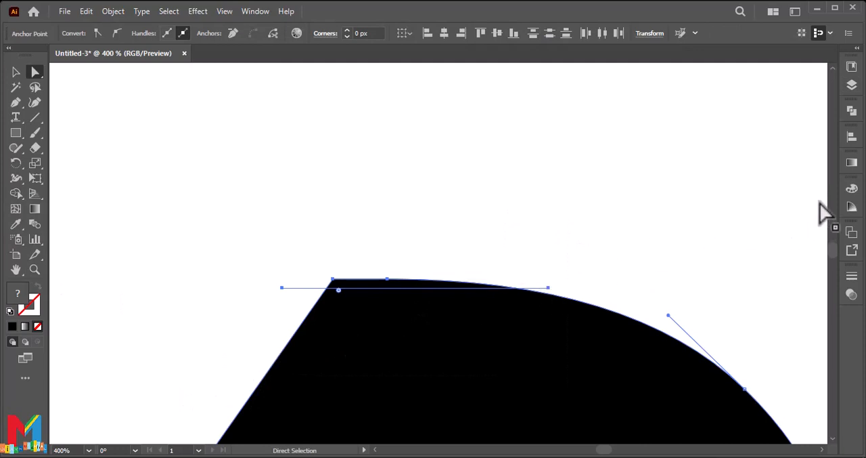
pyautogui.click(16, 193)
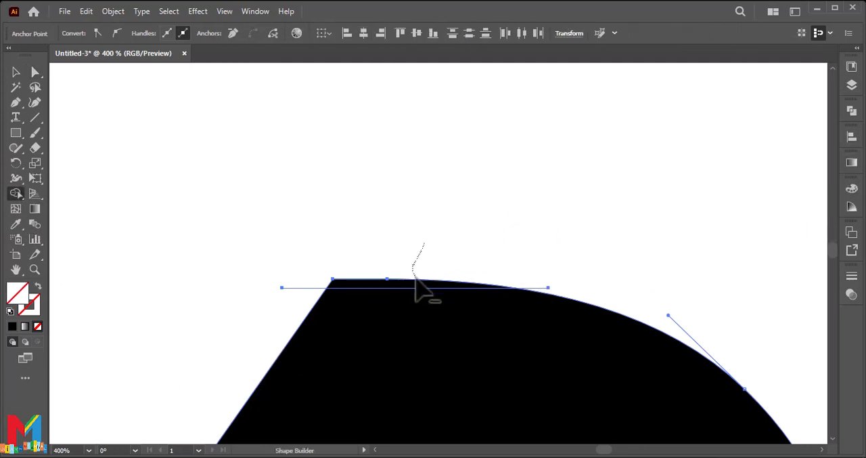
pyautogui.moveTo(415, 279); pyautogui.dragTo(431, 271)
pyautogui.click(16, 72)
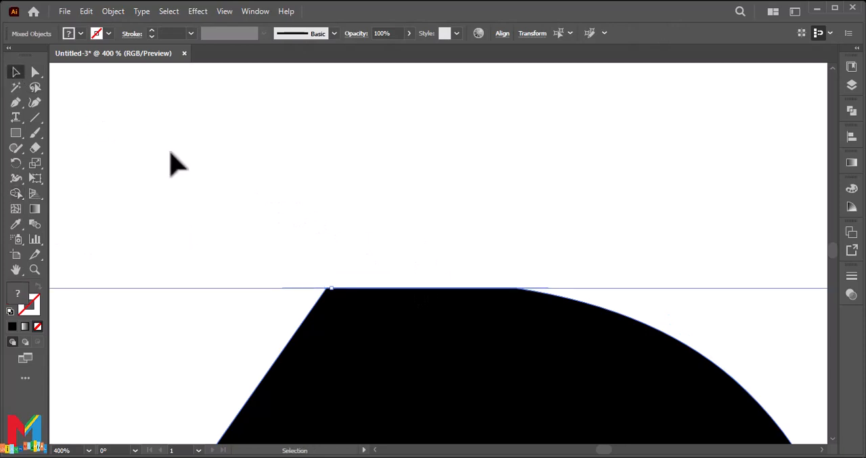
pyautogui.click(173, 162)
# Move the R slightly up and left to narrow the slanted gap between it and the H
pyautogui.hotkey('ctrl', '-')
pyautogui.hotkey('ctrl', '-')
pyautogui.hotkey('ctrl', '-')
pyautogui.hotkey('ctrl', '-')
pyautogui.hotkey('ctrl', '-')
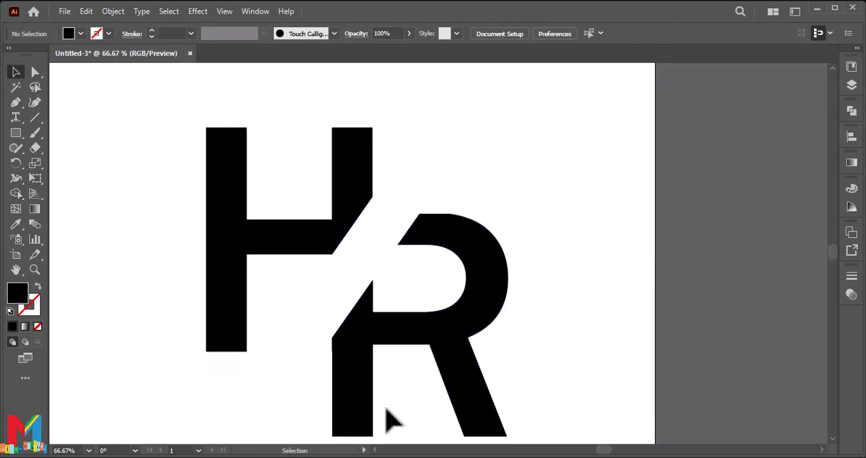
pyautogui.moveTo(387, 409); pyautogui.dragTo(483, 294)
pyautogui.click(565, 278)
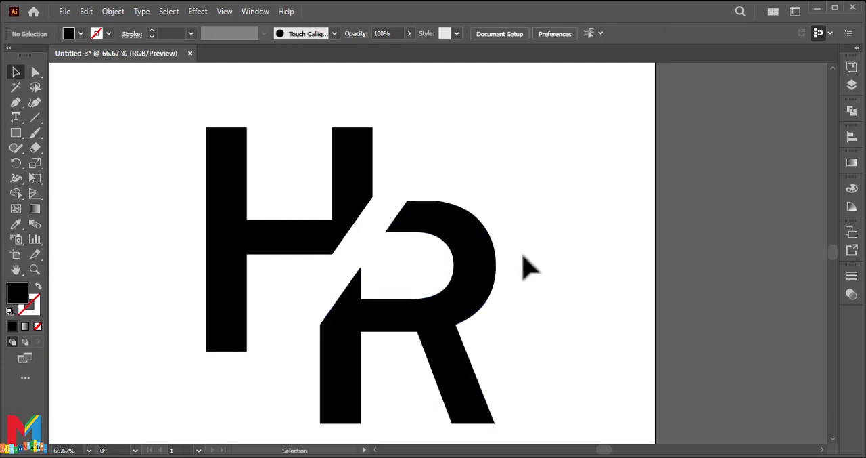
pyautogui.moveTo(475, 246); pyautogui.dragTo(484, 251)
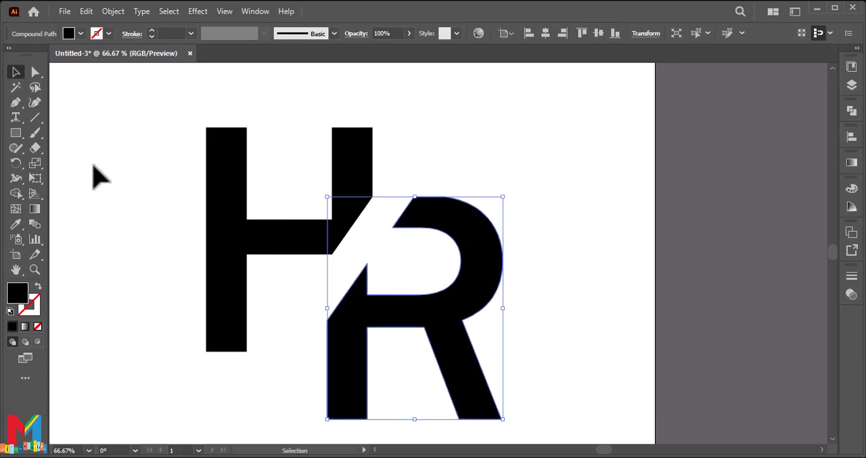
# Add an anchor point on the R's flat top edge
pyautogui.click(16, 103)
pyautogui.click(84, 117)
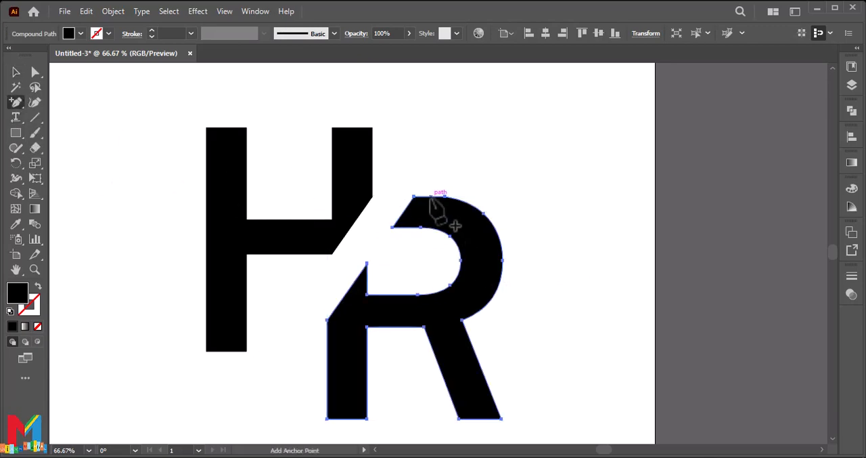
pyautogui.click(429, 197)
pyautogui.click(35, 72)
pyautogui.click(107, 135)
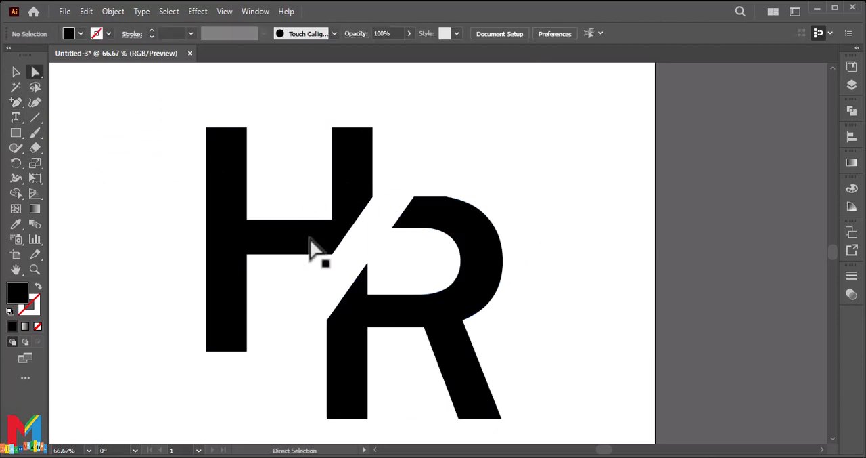
# Pull the R's top edge point up and to the right to form a long pointed spike
pyautogui.click(433, 197)
pyautogui.moveTo(433, 197); pyautogui.dragTo(526, 122)
pyautogui.click(582, 245)
# Add an anchor point on the lower edge of the H's crossbar, close to the diagonal cut corner
pyautogui.scroll(-4, 545, 224)
pyautogui.click(331, 213)
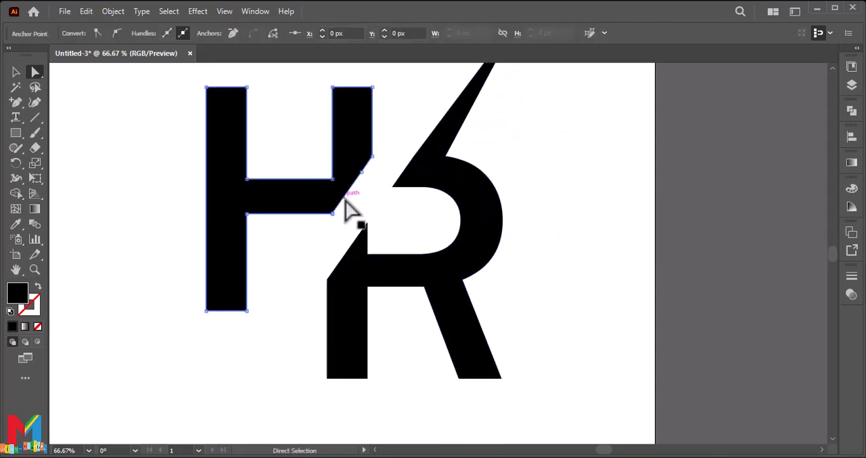
pyautogui.click(332, 213)
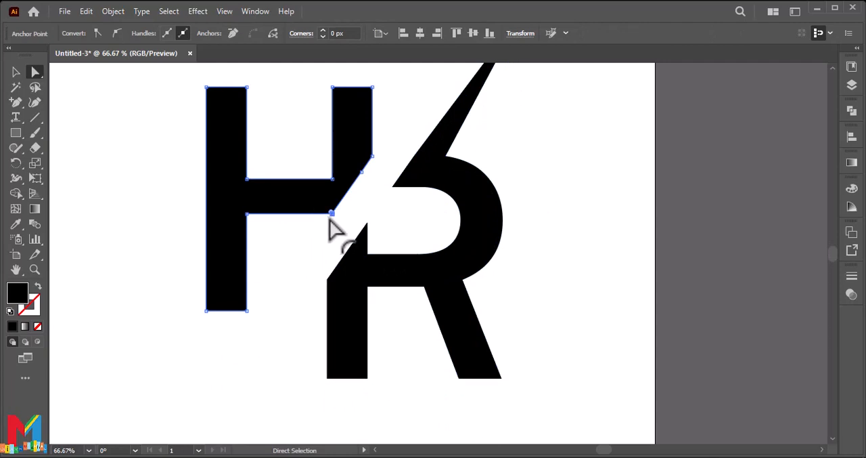
pyautogui.click(519, 215)
pyautogui.moveTo(399, 105); pyautogui.dragTo(255, 229)
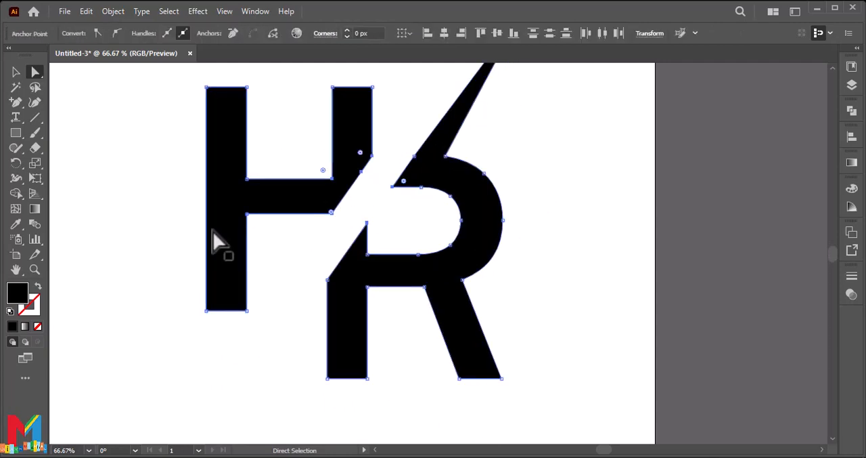
pyautogui.click(16, 103)
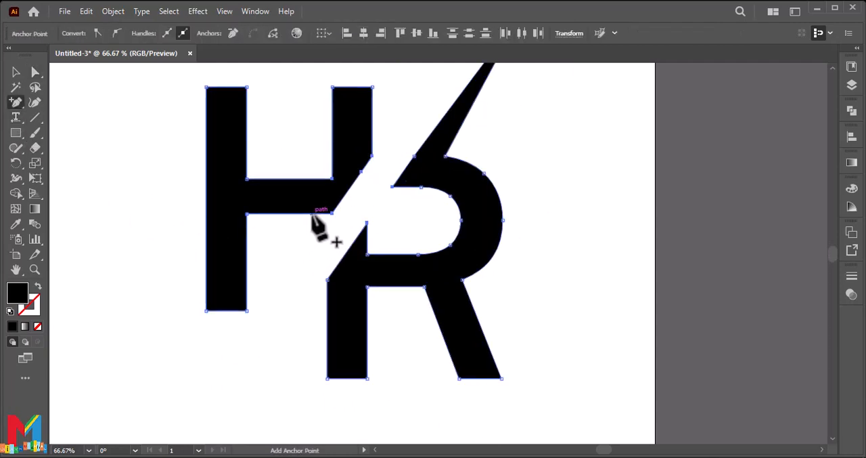
pyautogui.click(313, 214)
# Pull the lower corner of the H's diagonal cut down and to the left to form a long pointed spike
pyautogui.click(35, 73)
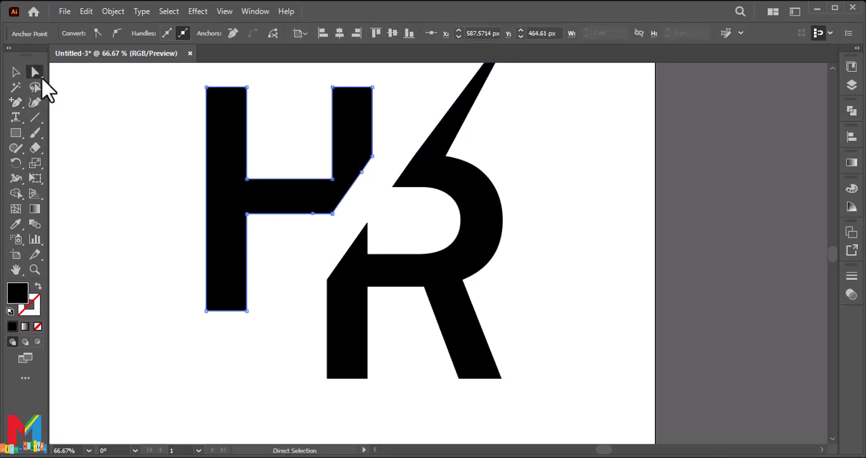
pyautogui.hscroll(-2, 371, 264)
pyautogui.hotkey('ctrl', '+')
pyautogui.hotkey('ctrl', '+')
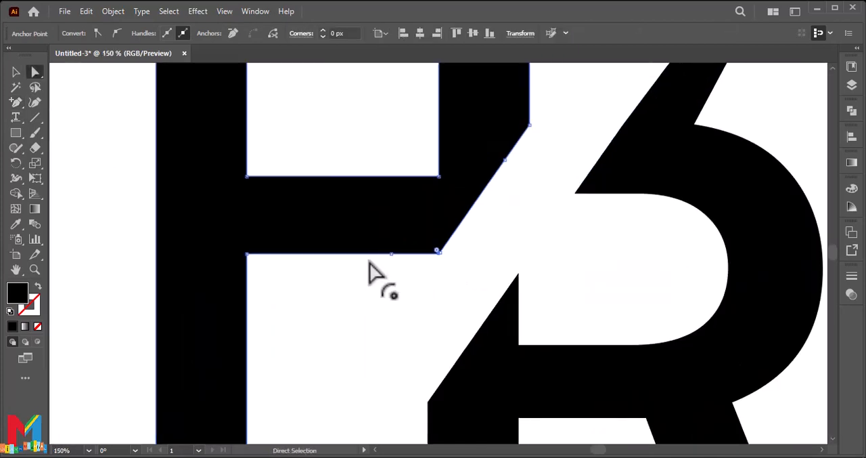
pyautogui.click(441, 254)
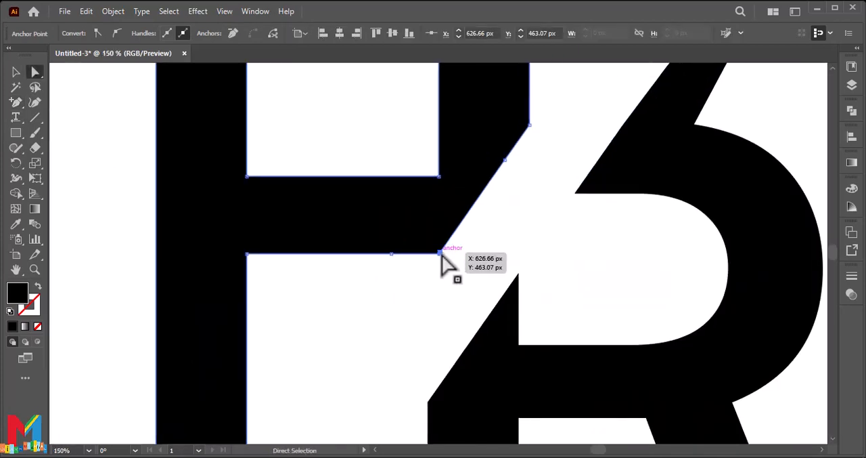
pyautogui.moveTo(441, 255); pyautogui.dragTo(366, 426)
pyautogui.hotkey('ctrl', '-')
pyautogui.hotkey('ctrl', '-')
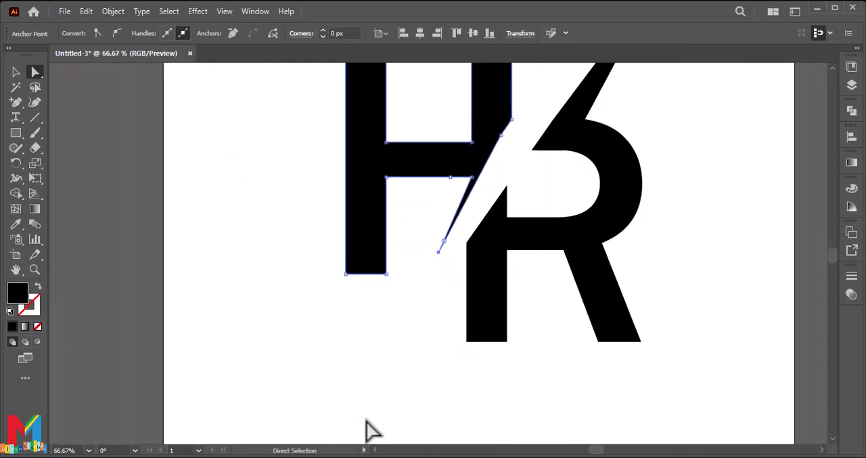
pyautogui.moveTo(439, 253); pyautogui.dragTo(381, 386)
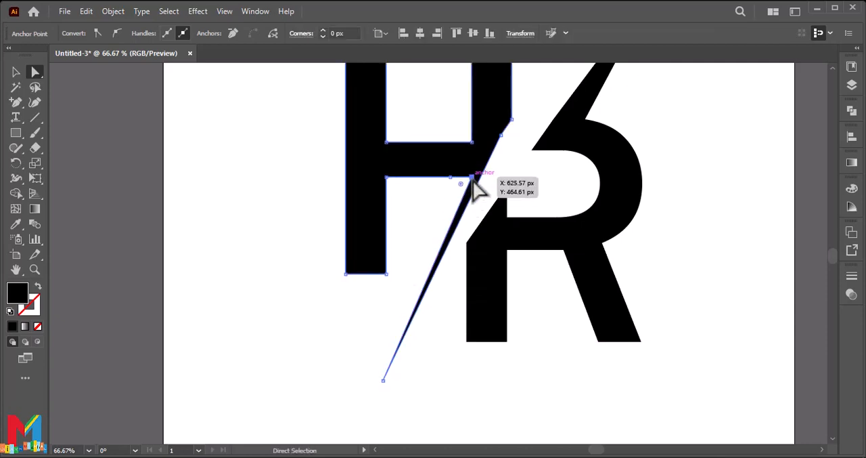
# Thicken the base of the H's spike by moving its inner corner point, and straighten the slanted edge facing the R
pyautogui.moveTo(473, 179)
pyautogui.mouseDown()
pyautogui.moveTo(463, 180)
pyautogui.moveTo(464, 191)
pyautogui.mouseUp()
pyautogui.moveTo(501, 135); pyautogui.dragTo(518, 165)
pyautogui.click(524, 194)
pyautogui.scroll(2, 525, 197)
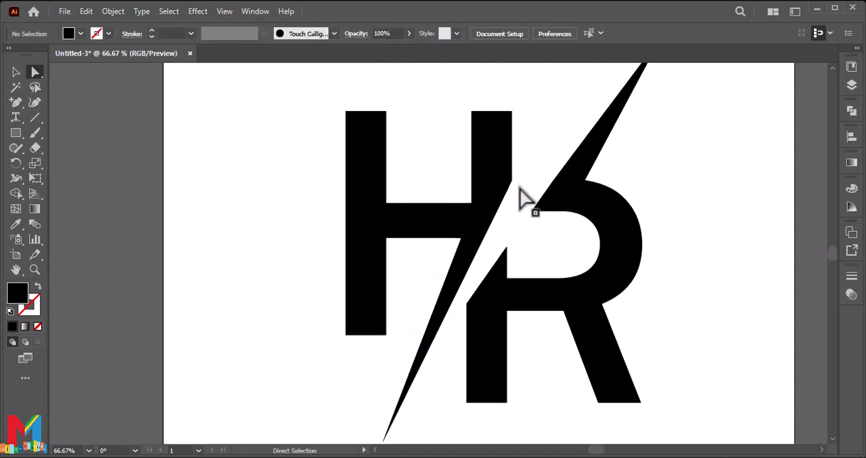
pyautogui.scroll(3, 520, 188)
pyautogui.scroll(-2, 520, 188)
pyautogui.scroll(-3, 531, 215)
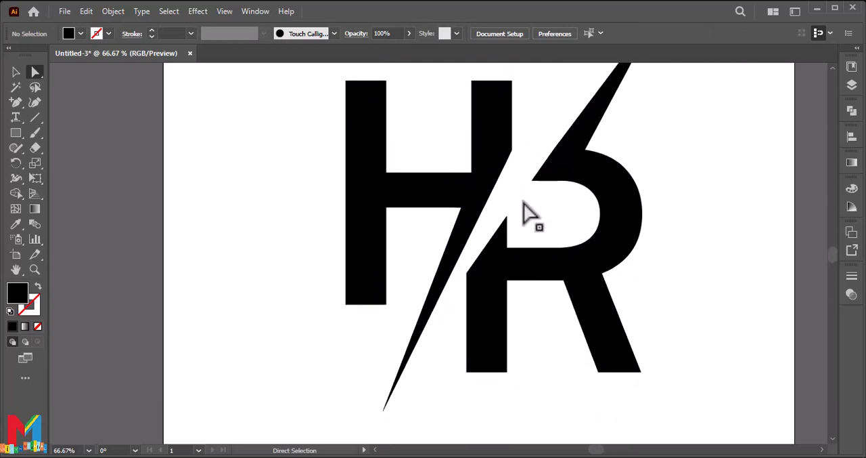
# Shorten the H's lower spike slightly and shift the tip of the R's upper spike up and to the left
pyautogui.moveTo(384, 410); pyautogui.dragTo(388, 393)
pyautogui.click(420, 405)
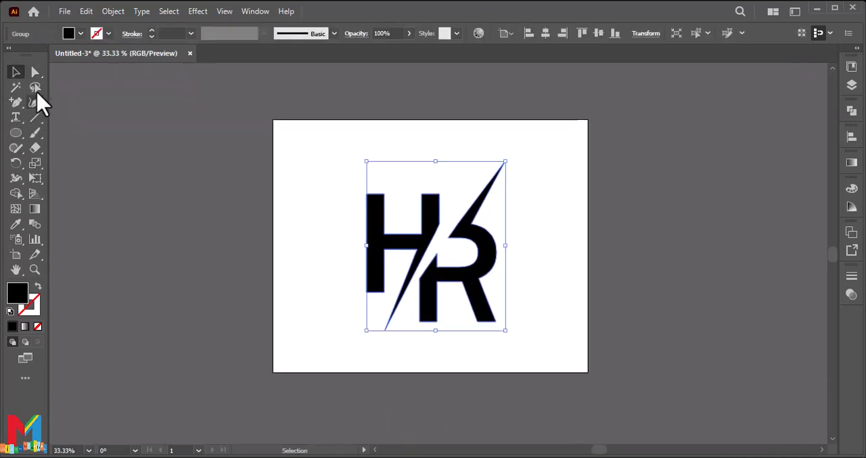
pyautogui.click(36, 72)
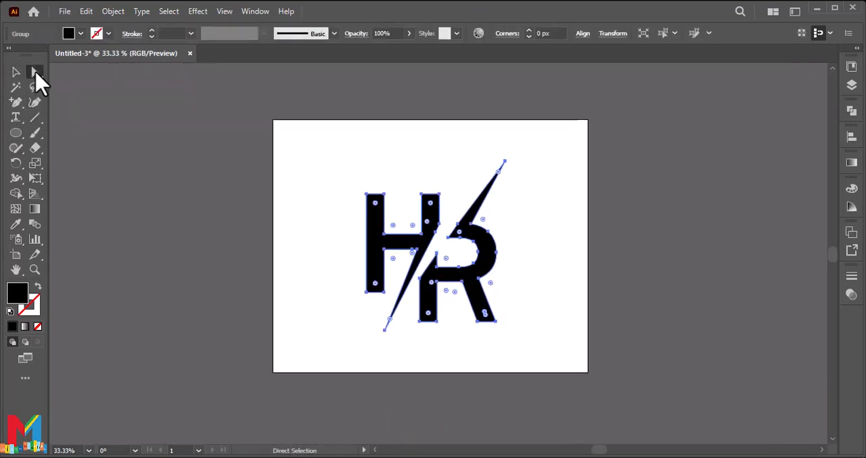
pyautogui.moveTo(504, 162)
pyautogui.mouseDown()
pyautogui.moveTo(488, 157)
pyautogui.moveTo(500, 154)
pyautogui.mouseUp()
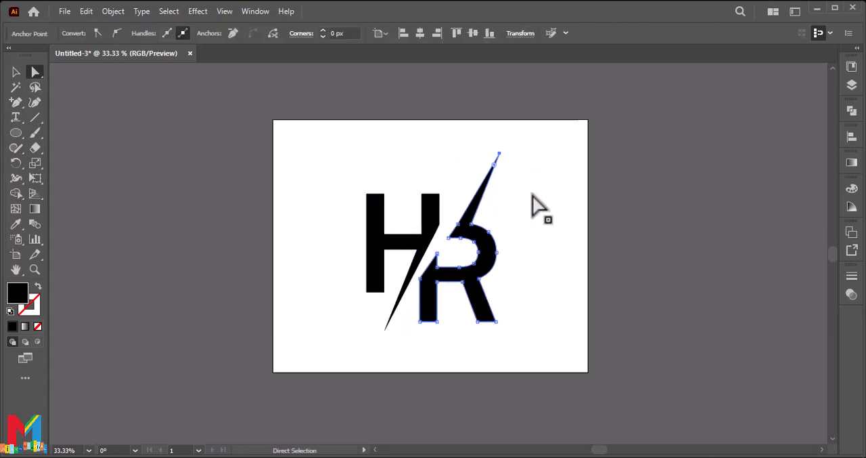
pyautogui.click(533, 209)
# Draw a circle around the letters from the artboard's centre and give it no fill and a 48 pt black stroke
pyautogui.click(16, 132)
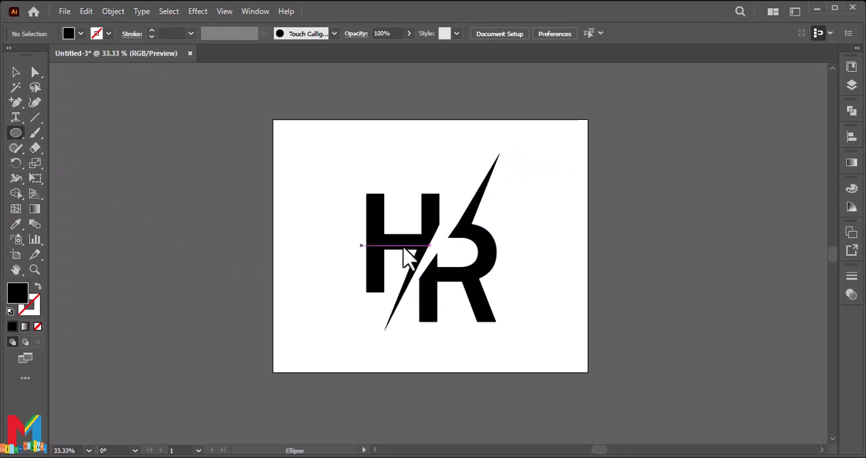
pyautogui.moveTo(431, 245); pyautogui.dragTo(495, 143)
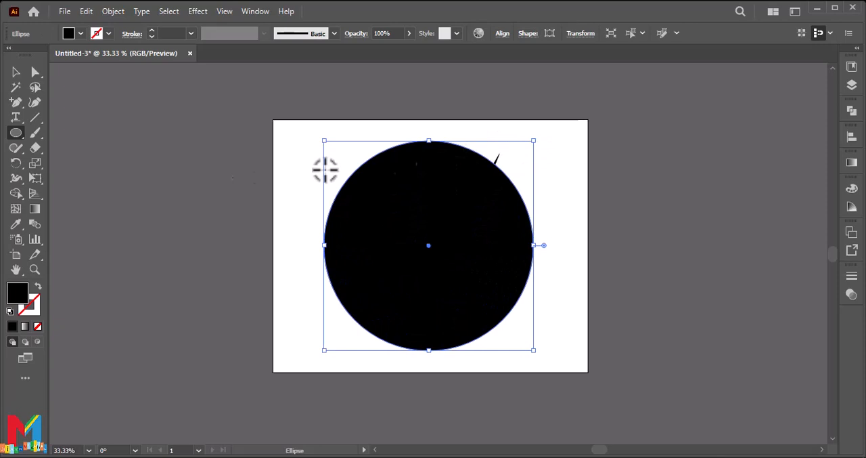
pyautogui.click(38, 287)
pyautogui.moveTo(153, 36); pyautogui.dragTo(153, 32)
# Shrink the circle slightly and centre it on the artboard around the monogram
pyautogui.press('v')
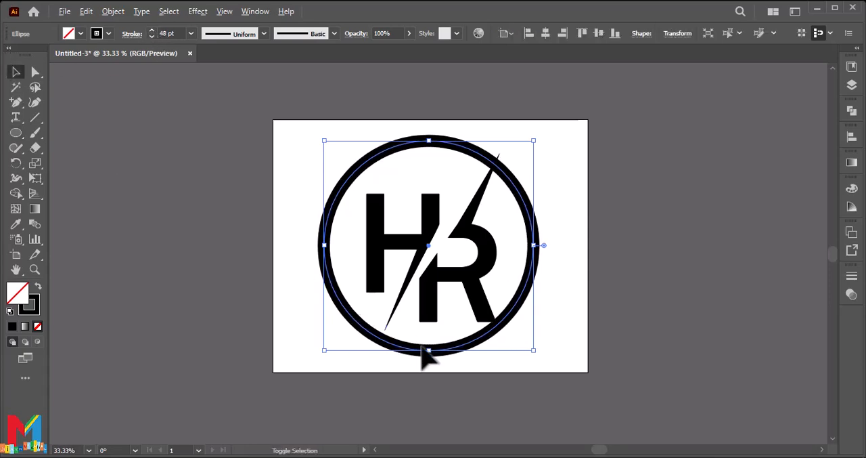
pyautogui.moveTo(428, 349); pyautogui.dragTo(438, 344)
pyautogui.click(425, 390)
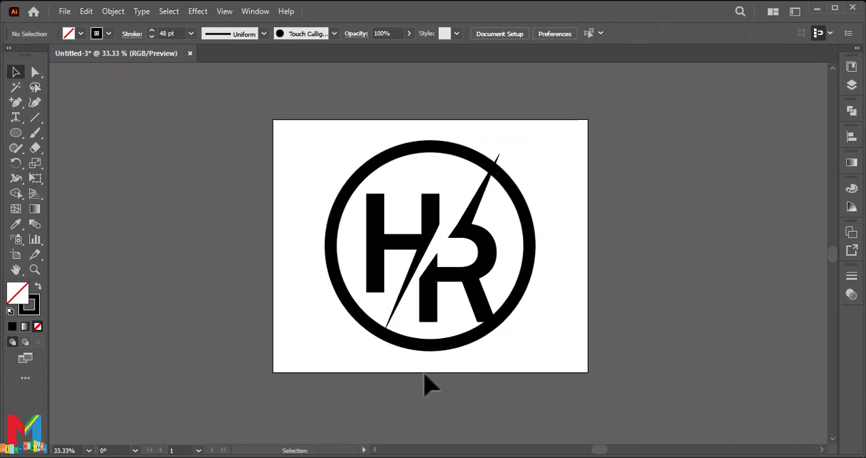
pyautogui.hotkey('ctrl', 'a')
pyautogui.click(598, 290)
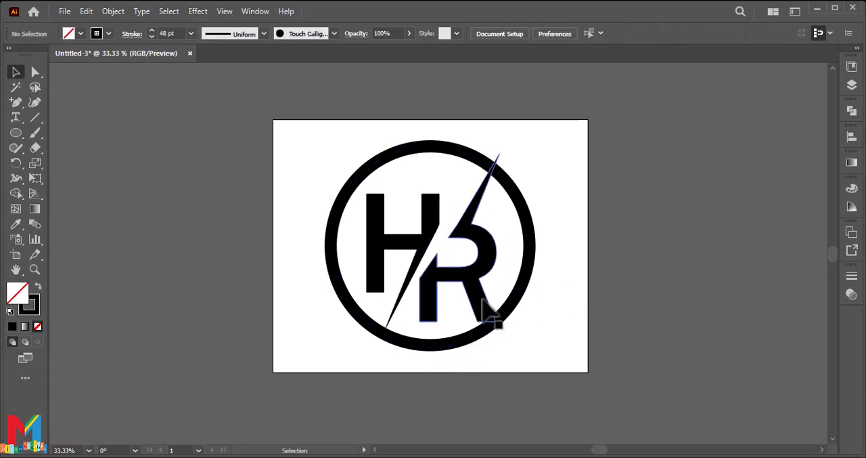
# Move the grouped letters slightly left and down inside the circle
pyautogui.click(492, 316)
pyautogui.moveTo(482, 301); pyautogui.dragTo(479, 306)
pyautogui.hotkey('ctrl', '+')
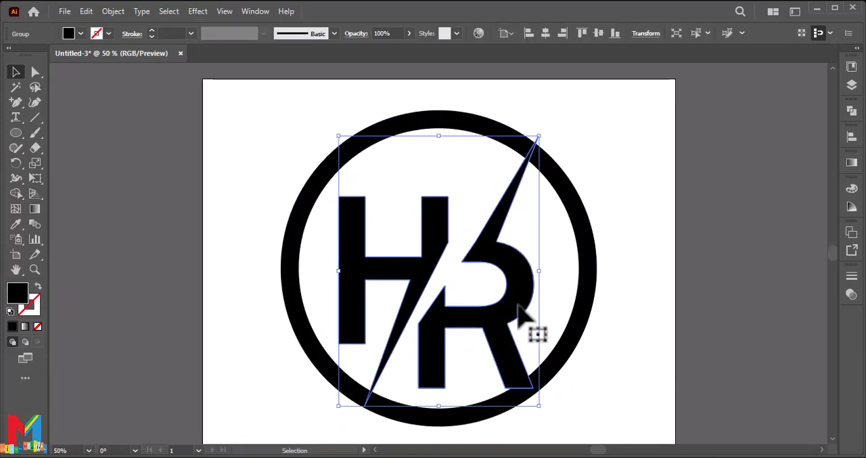
# Offset the letters' paths by 14 px with miter joins and a miter limit of 4
pyautogui.click(114, 12)
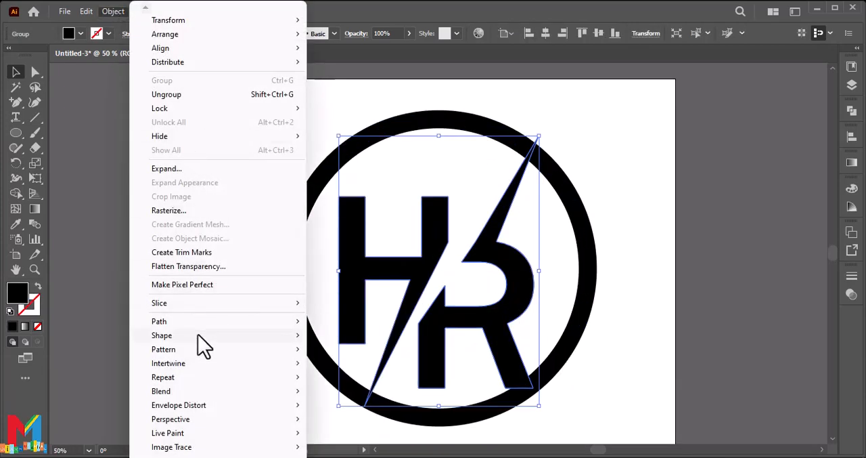
pyautogui.moveTo(206, 324)
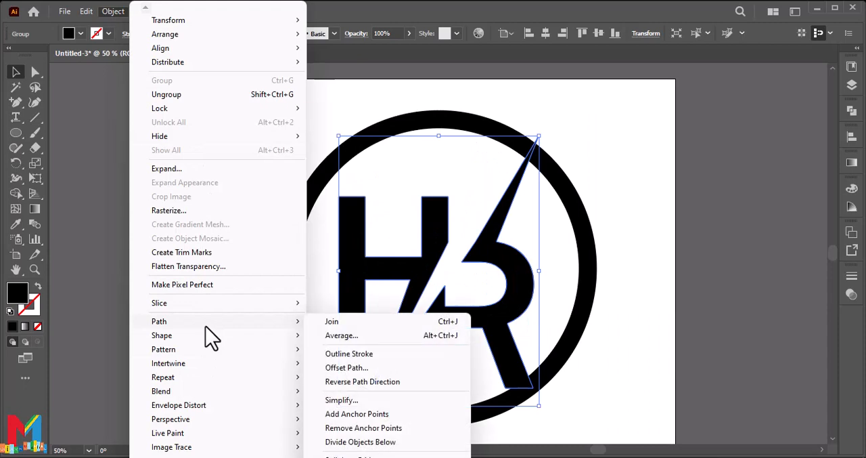
pyautogui.click(339, 368)
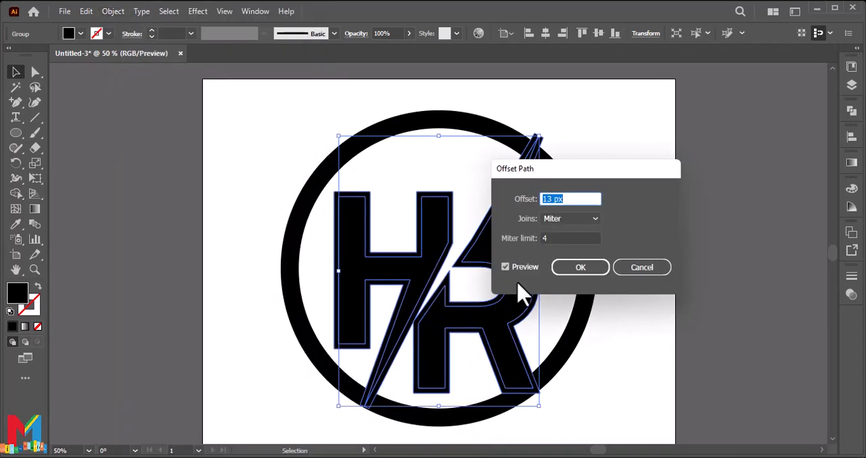
pyautogui.press('Up')
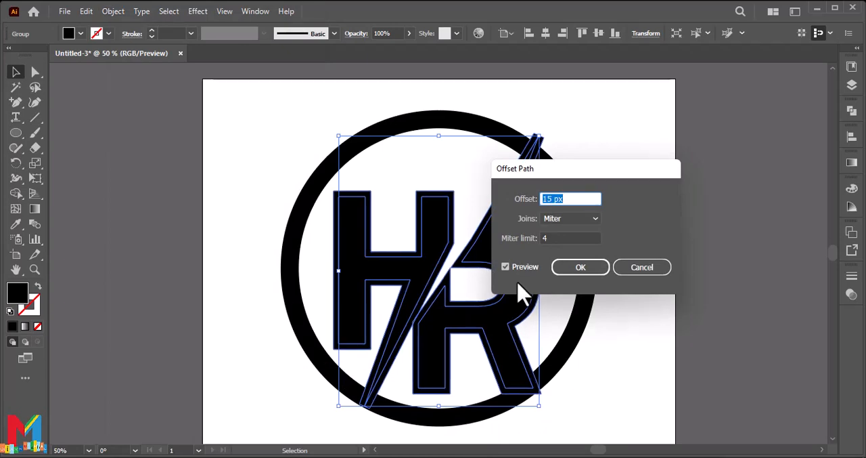
pyautogui.press('Down')
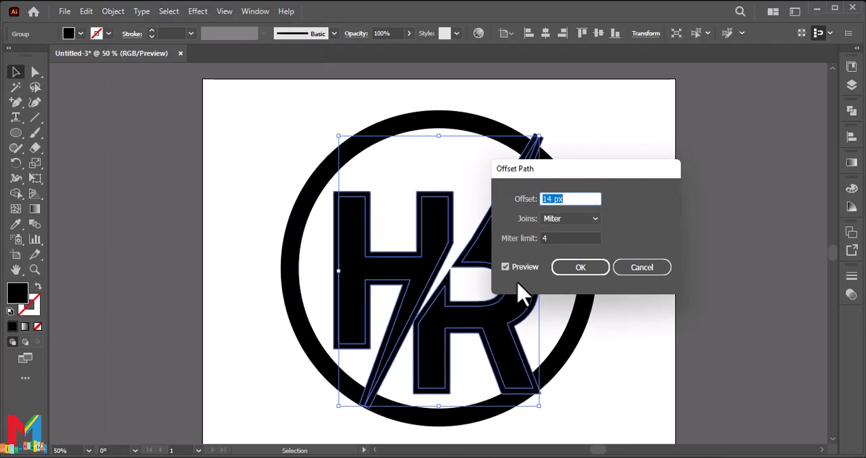
pyautogui.click(603, 270)
# Nudge the letters and their offset outlines slightly to the left and adjust their height within the ring
pyautogui.moveTo(516, 310); pyautogui.dragTo(518, 291)
pyautogui.click(660, 257)
pyautogui.press('Left')
pyautogui.press('Left')
pyautogui.press('Left')
pyautogui.press('Left')
pyautogui.press('Left')
pyautogui.press('Left')
pyautogui.press('Left')
pyautogui.press('Left')
pyautogui.press('Left')
pyautogui.press('Left')
pyautogui.press('Left')
pyautogui.press('Left')
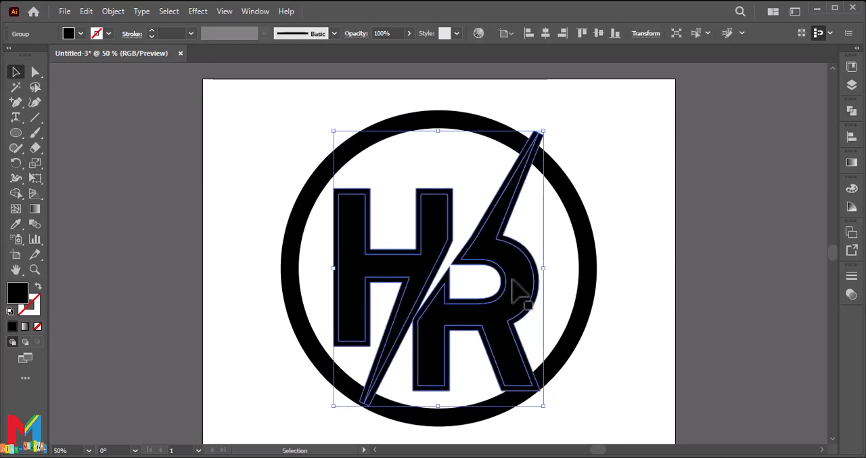
pyautogui.press('Down')
pyautogui.press('Down')
pyautogui.press('Down')
pyautogui.press('Down')
pyautogui.press('Down')
pyautogui.press('Down')
pyautogui.press('Down')
pyautogui.press('Down')
pyautogui.press('Down')
pyautogui.press('Down')
pyautogui.press('Down')
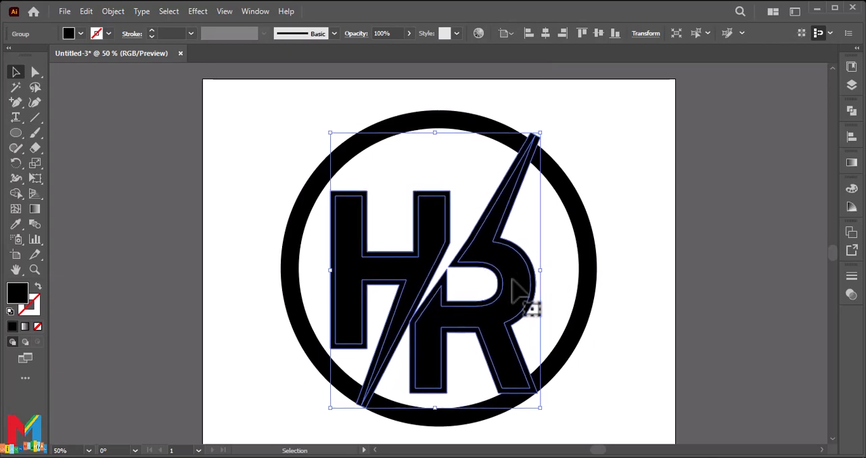
pyautogui.click(622, 220)
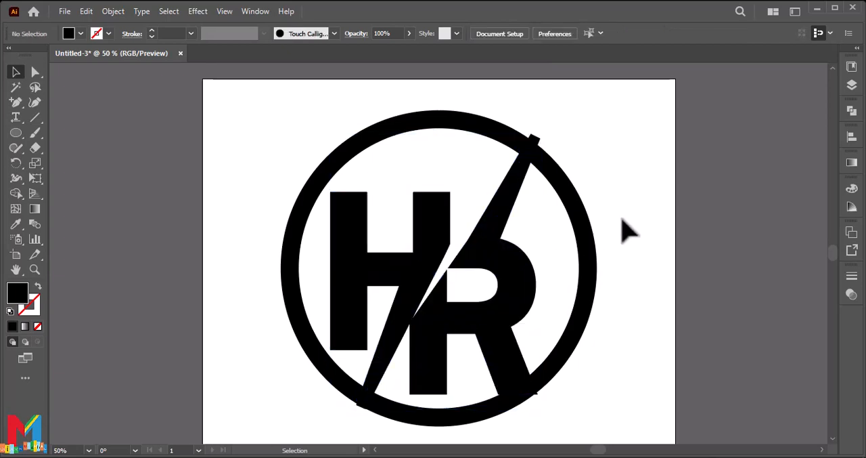
# Expand the circle's stroke into a filled ring shape
pyautogui.click(515, 268)
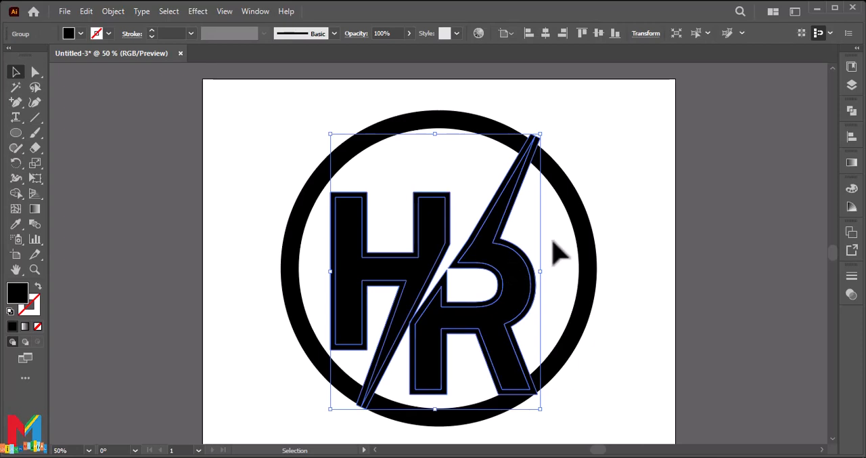
pyautogui.click(592, 245)
pyautogui.click(523, 264)
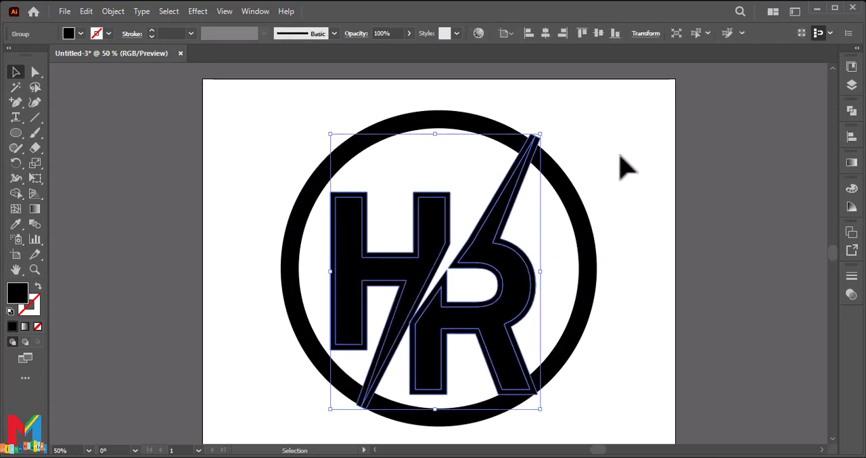
pyautogui.hotkey('ctrl', 'a')
pyautogui.click(852, 110)
pyautogui.click(113, 11)
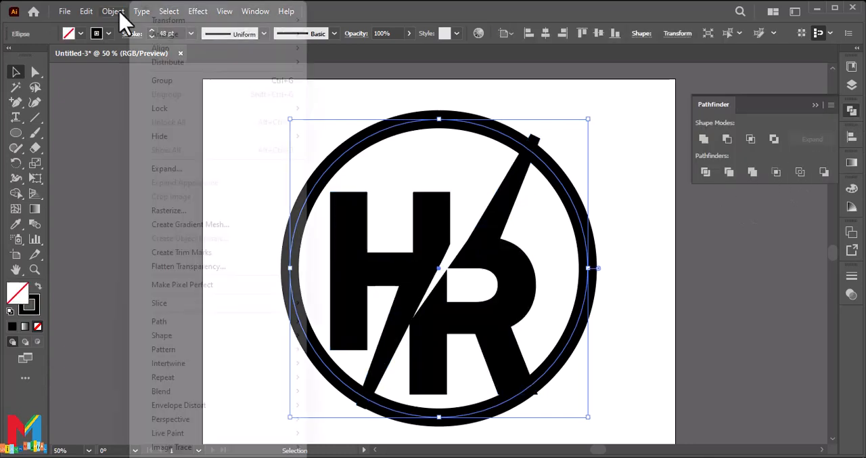
pyautogui.click(172, 169)
pyautogui.click(412, 307)
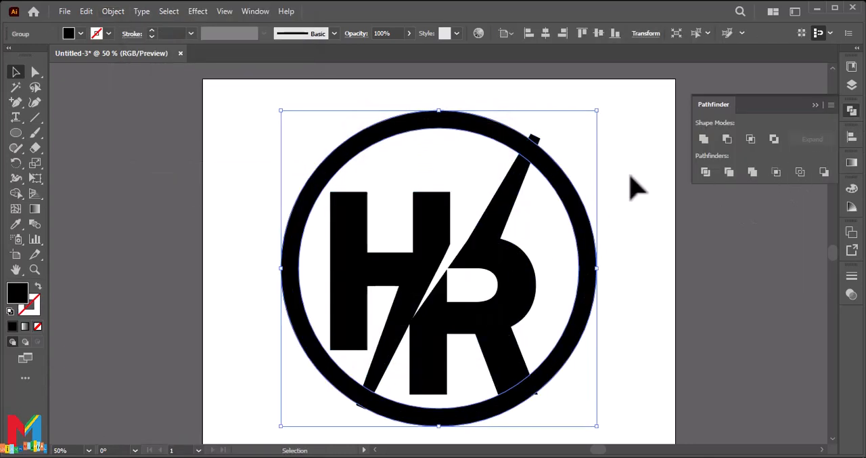
# Divide the letters and ring at their overlaps, and remove the offset border around the R with the Shape Builder tool
pyautogui.moveTo(640, 112); pyautogui.dragTo(237, 391)
pyautogui.click(704, 173)
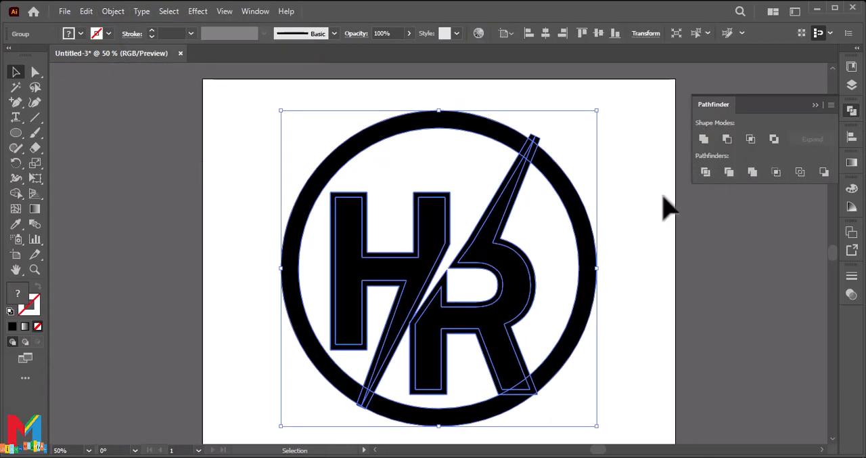
pyautogui.click(16, 193)
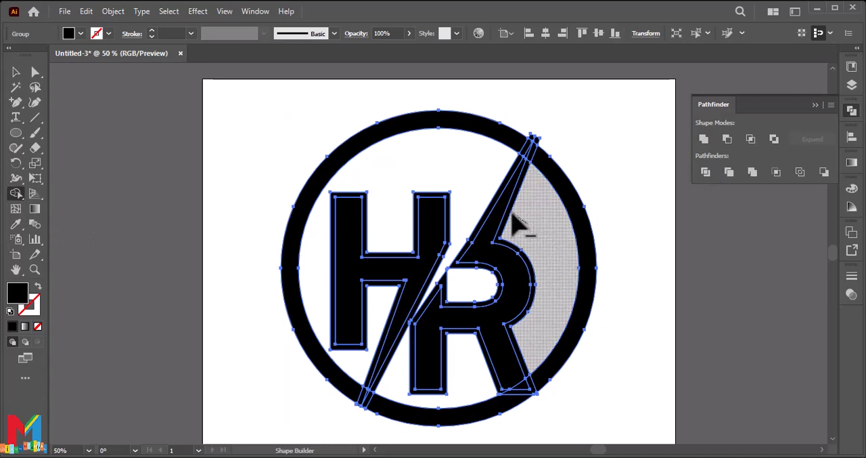
pyautogui.keyDown('alt'); pyautogui.click(533, 181); pyautogui.keyUp('alt')
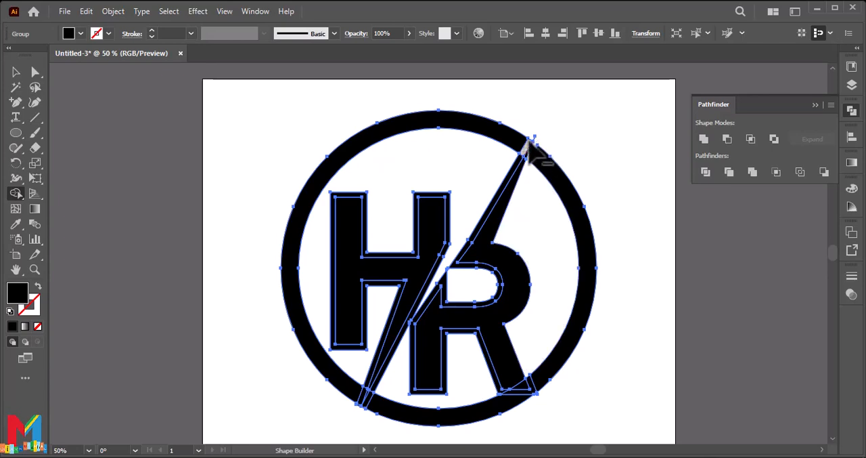
pyautogui.moveTo(528, 145); pyautogui.dragTo(512, 203)
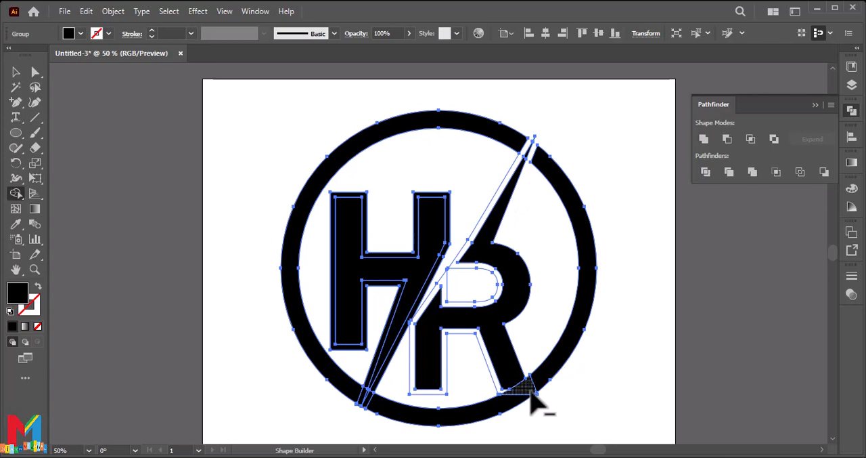
# Remove the offset border around the H and the leftover offset outlines beside the R's stem
pyautogui.hotkey('ctrl', 'z')
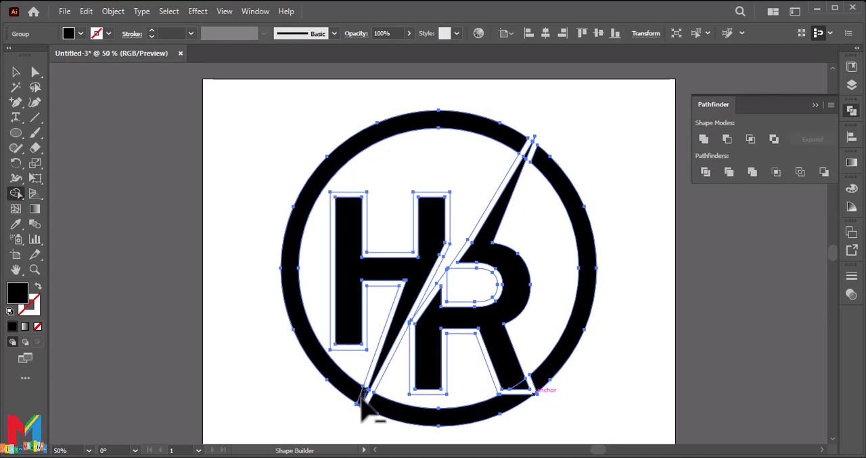
pyautogui.moveTo(387, 296); pyautogui.dragTo(380, 282)
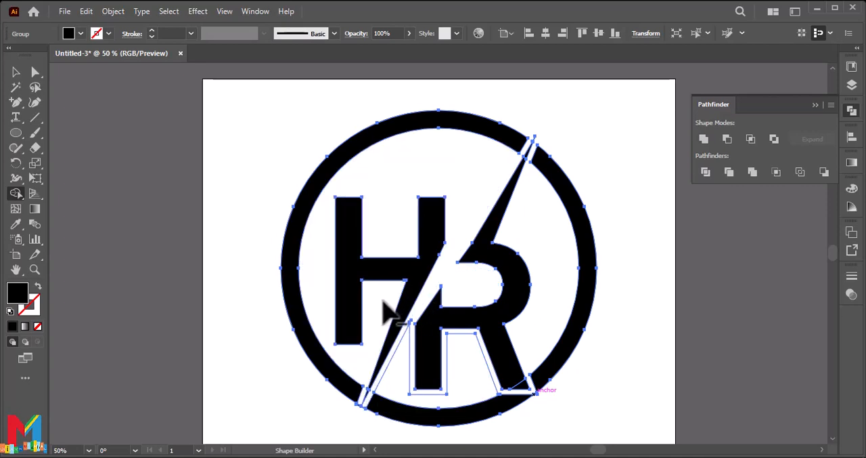
pyautogui.keyDown('alt'); pyautogui.click(414, 351); pyautogui.keyUp('alt')
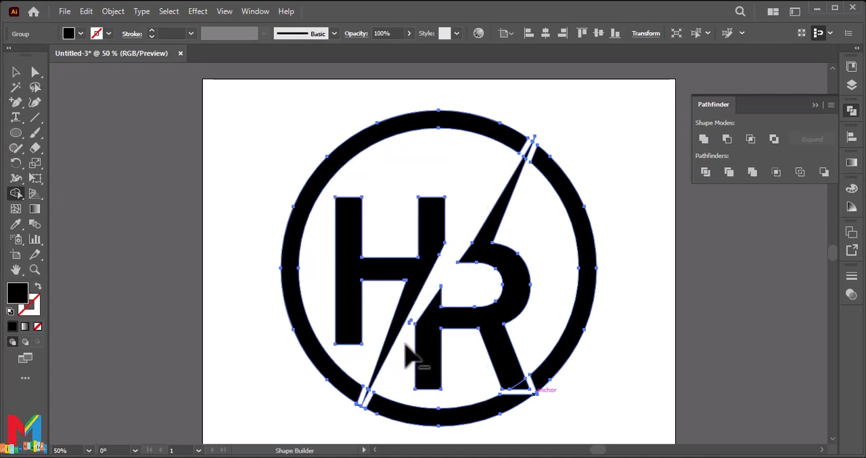